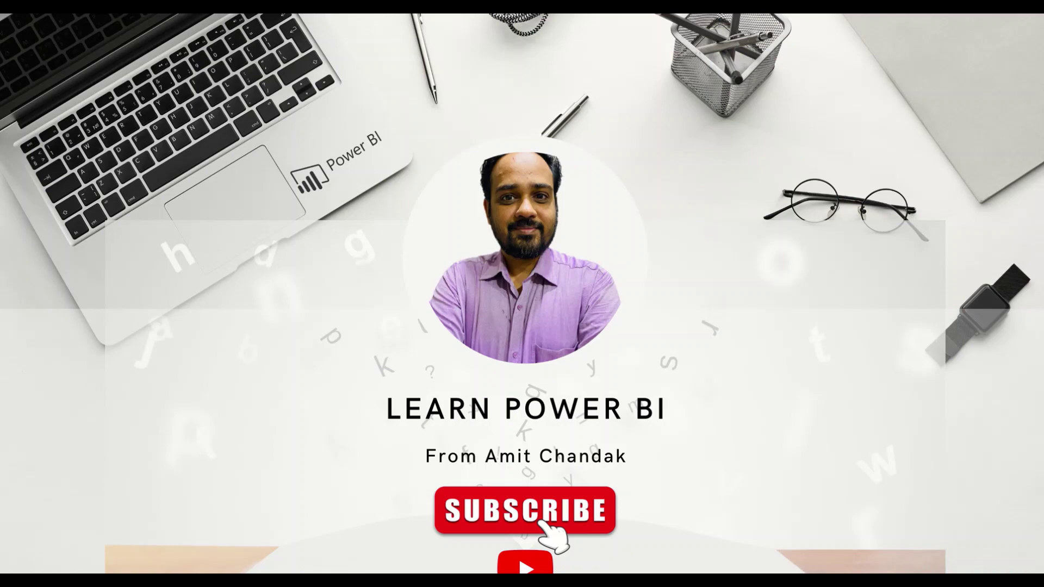
Switch to the Table.AlternateRows documentation in Firefox and examine its syntax, offset, skip and take arguments, and Example 1 code
key("alt+Tab")
key("alt+Tab")
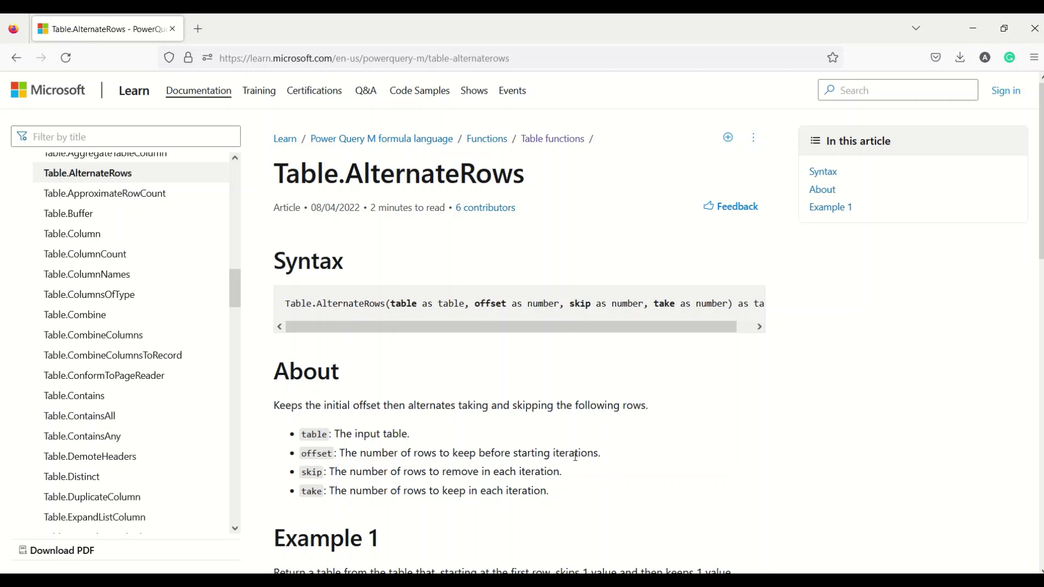
left_click_drag(605, 328, 620, 332)
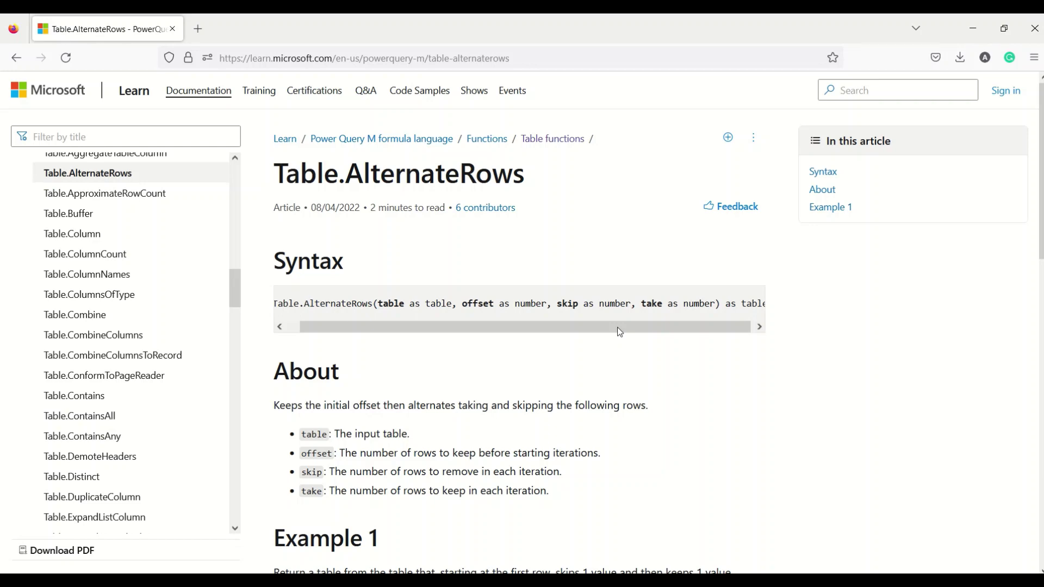
left_click_drag(620, 331, 512, 344)
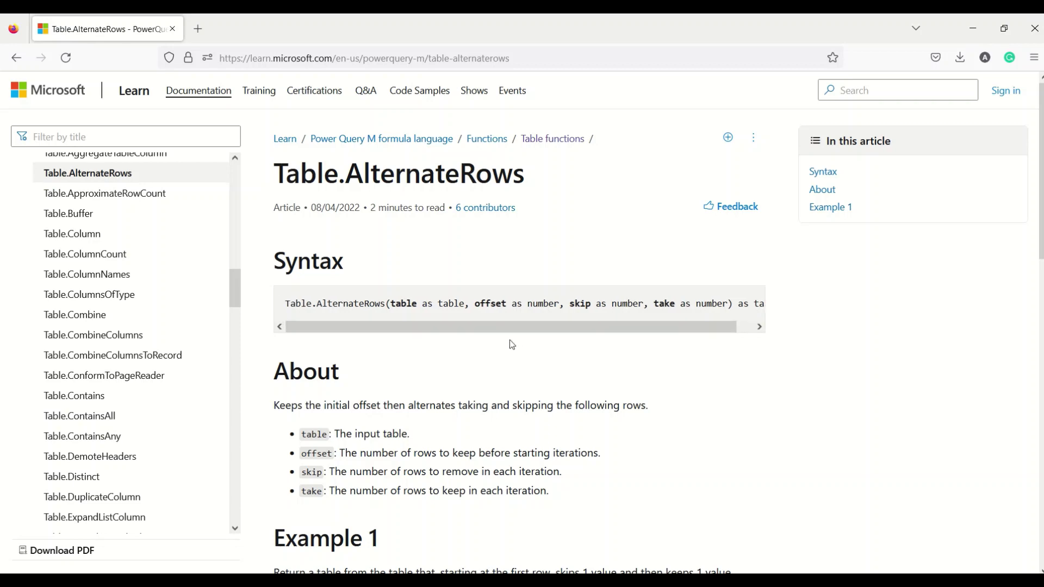
scroll(512, 344, "down", 5)
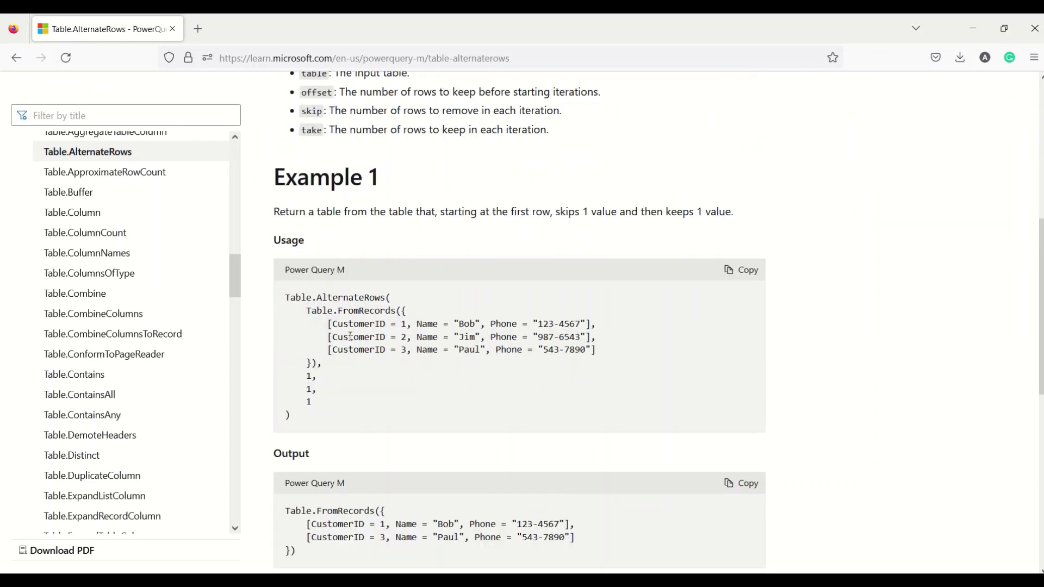
left_click_drag(323, 324, 309, 376)
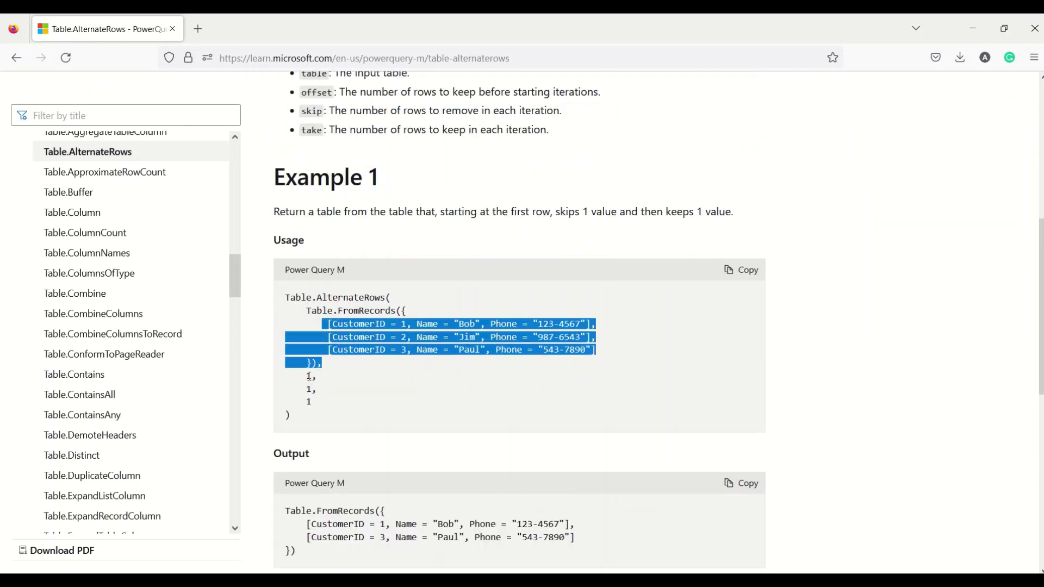
double_click(309, 376)
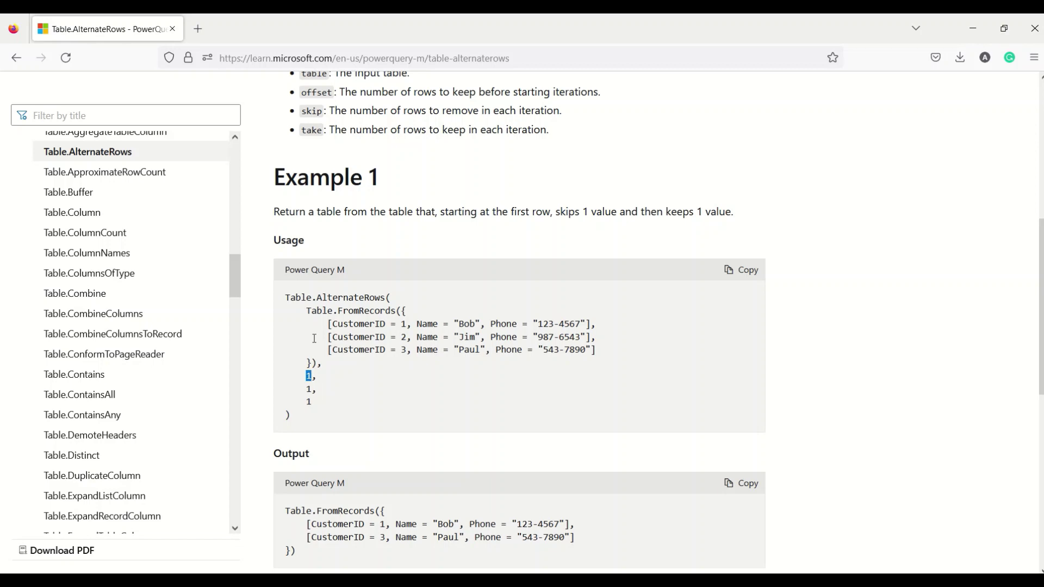
left_click_drag(312, 337, 650, 338)
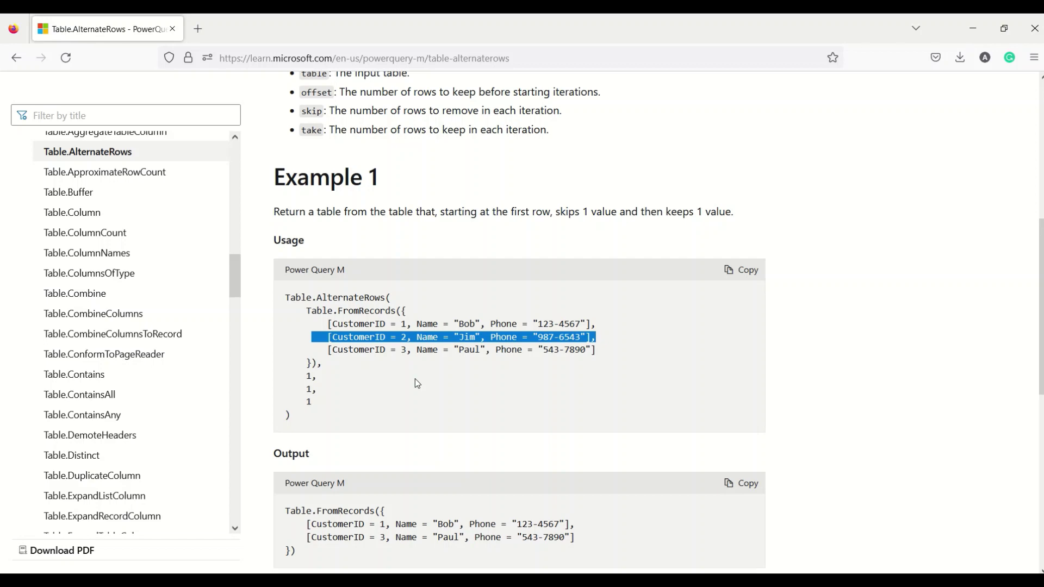
Switch to the Power Query Table Functions report in Power BI Desktop and open its queries in the Power Query Editor
key("alt+Tab")
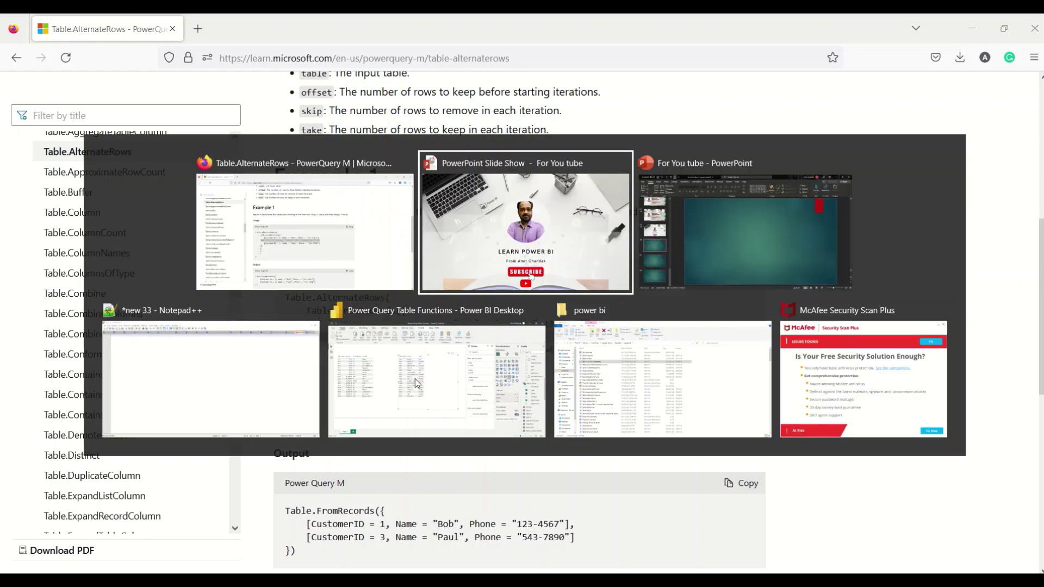
key("Tab")
key("Tab")
key("Tab")
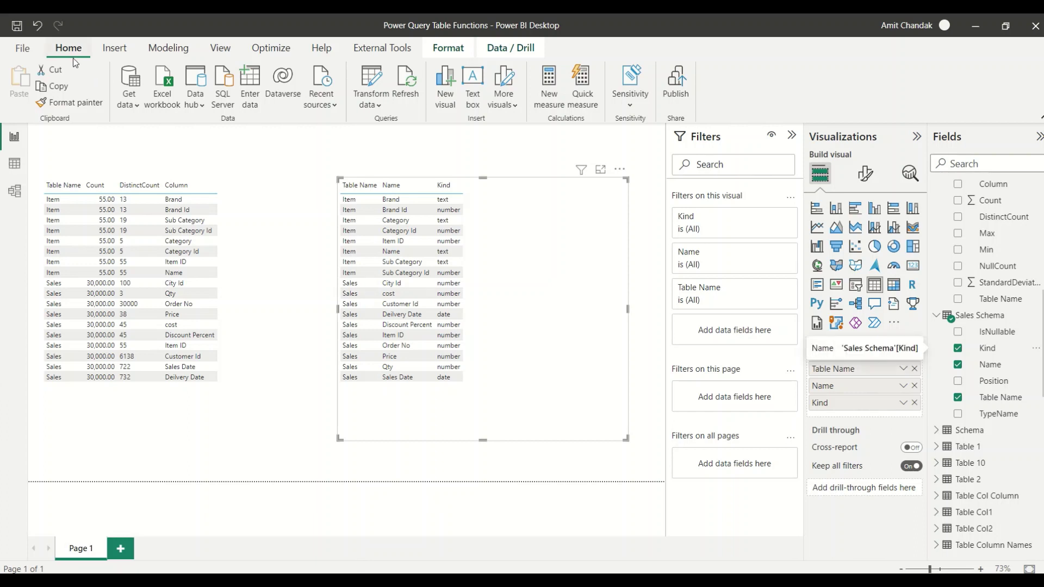
left_click(380, 108)
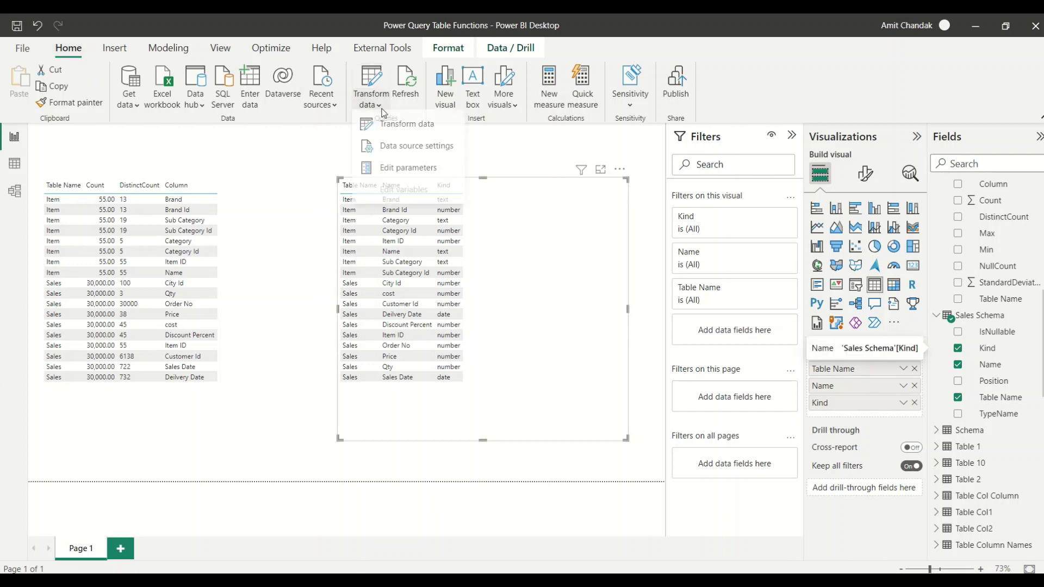
left_click(393, 131)
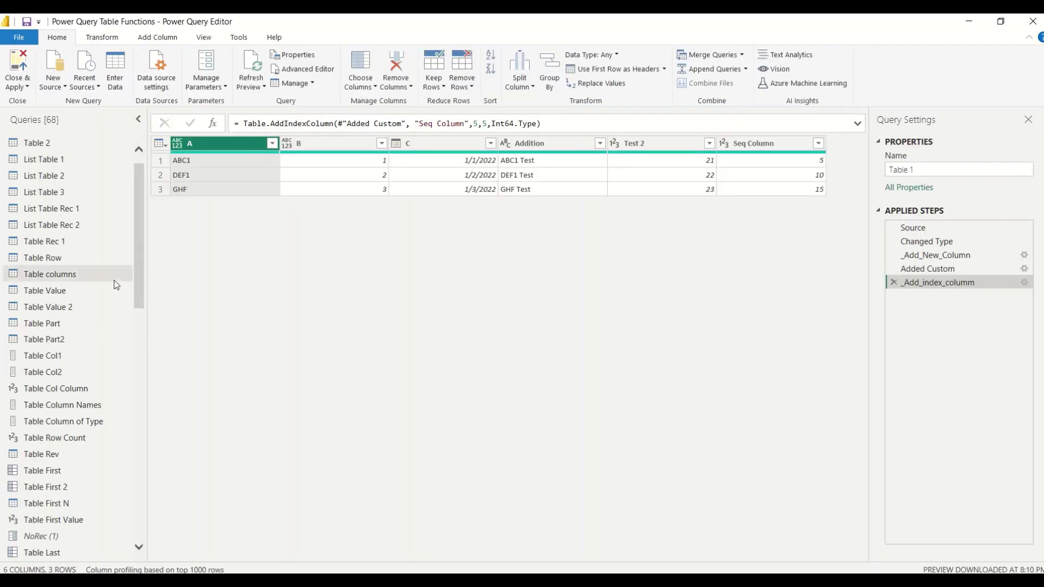
Open the Table 2 query and examine its rows as the sample input table
scroll(115, 287, "down", 9)
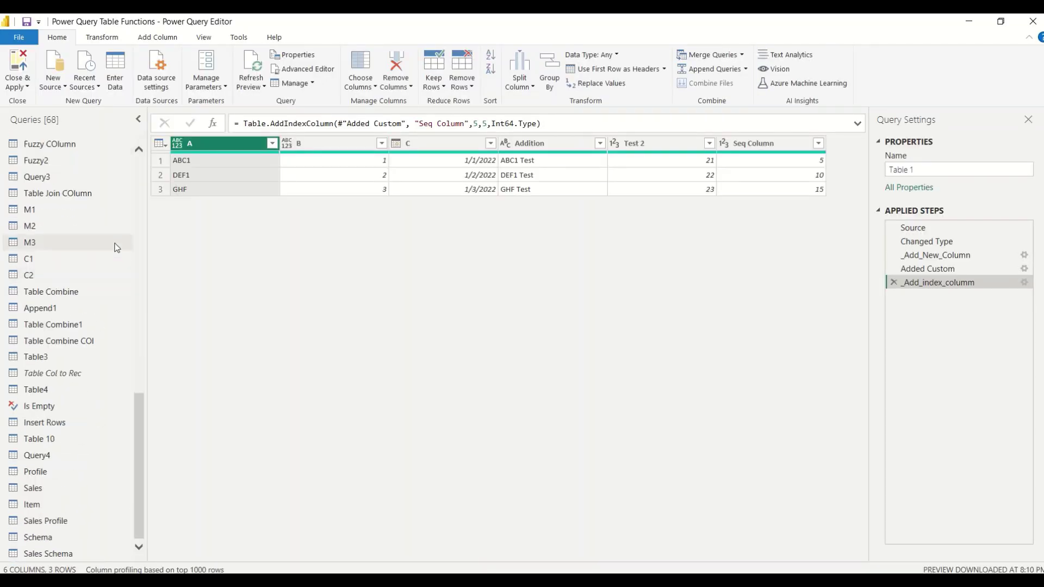
scroll(117, 243, "up", 9)
left_click(47, 162)
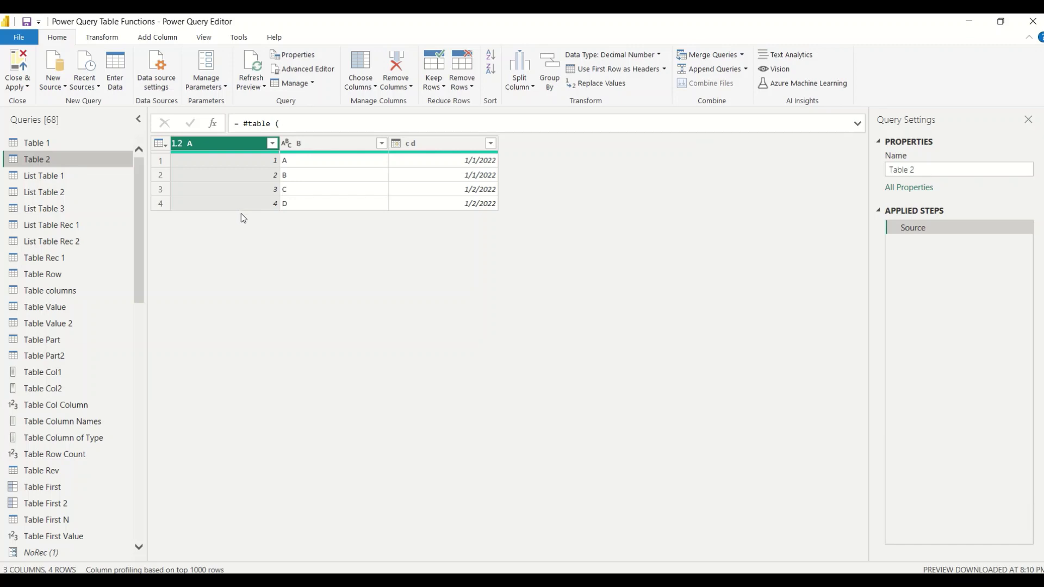
Create a new blank query and open its code in the Advanced Editor
left_click(139, 336)
scroll(138, 341, "down", 5)
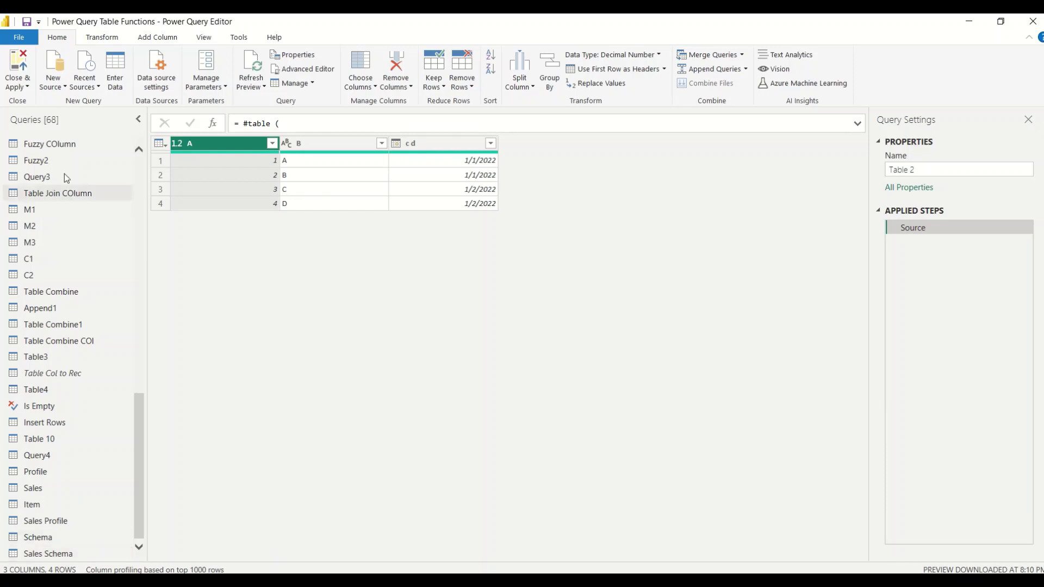
left_click(50, 86)
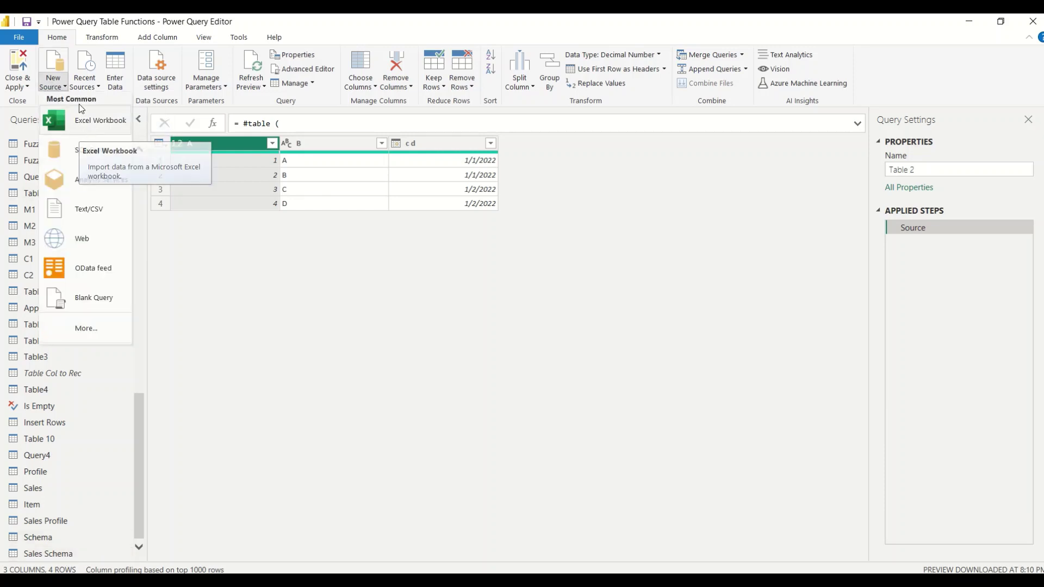
left_click(99, 298)
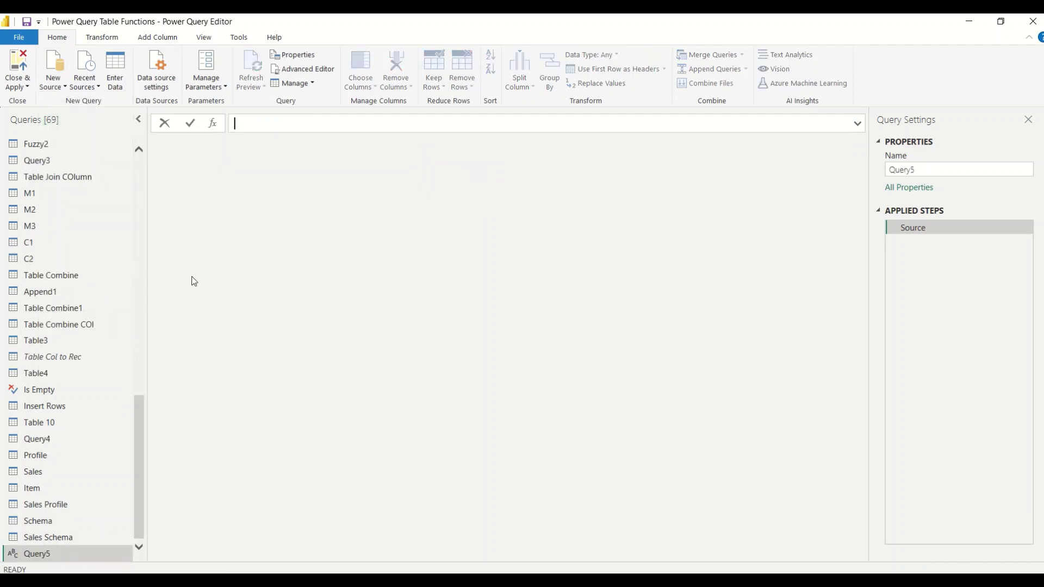
right_click(59, 555)
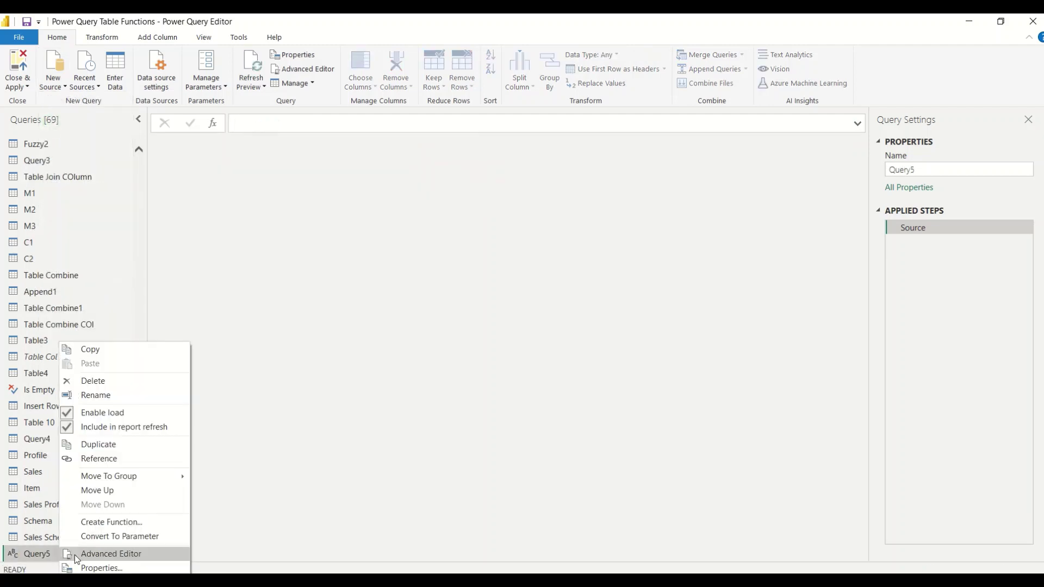
left_click(98, 553)
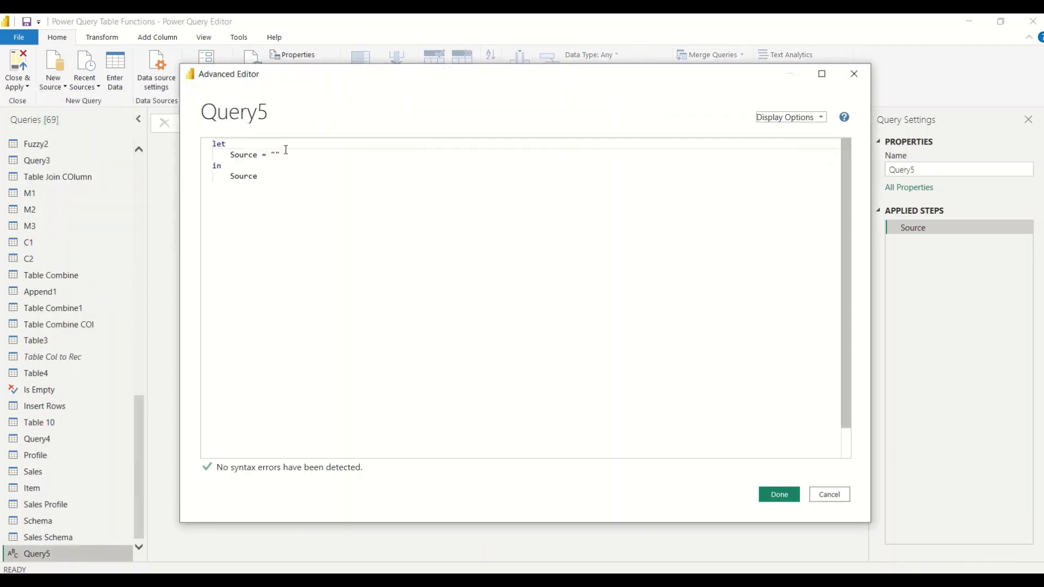
Replace the empty text value of the Source step with a call to the Table.AlternateRows function
left_click(285, 155)
key("BackSpace")
key("BackSpace")
type("Table.A")
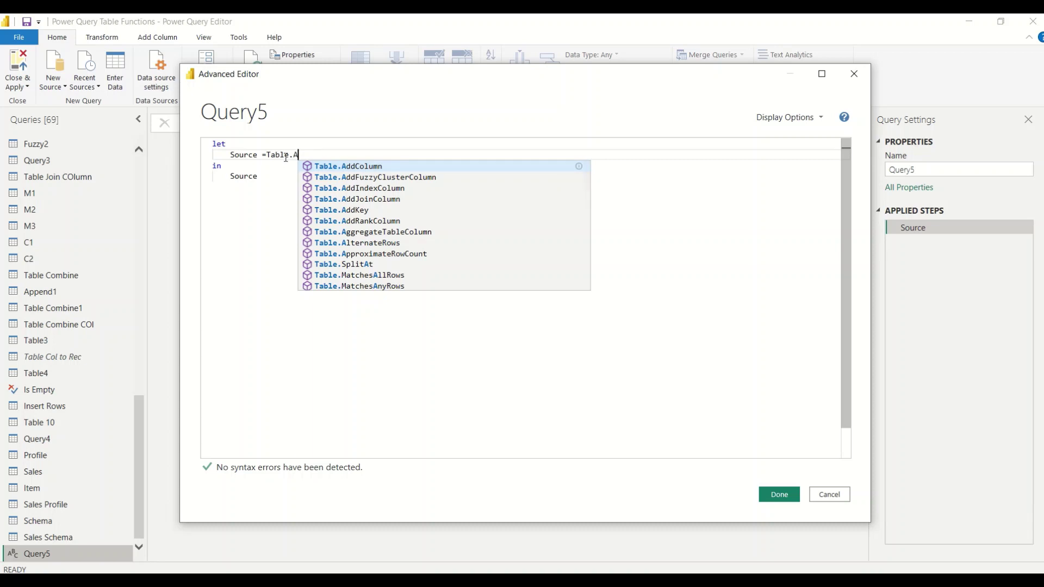
type("l")
left_click(417, 165)
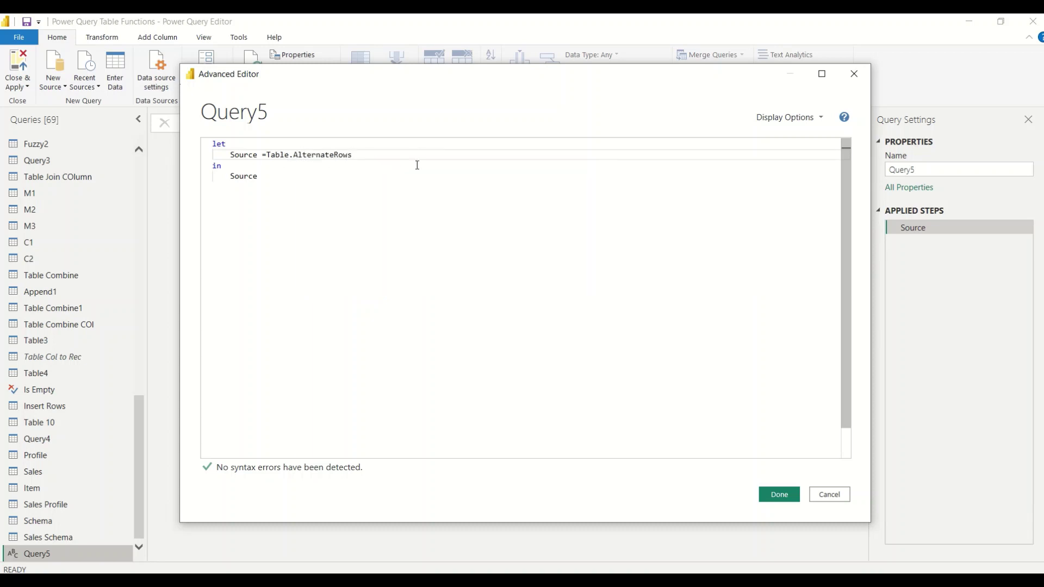
type("(")
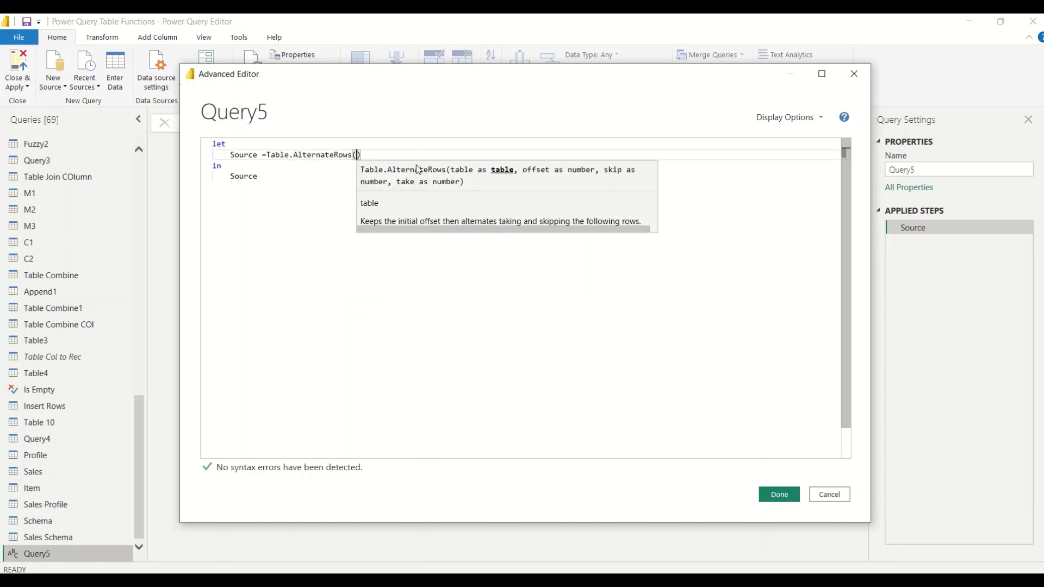
Enter #"Table 2" as the table with offset 1, skip 1 and take 1 as the function's arguments, and apply the code
type("Tabk")
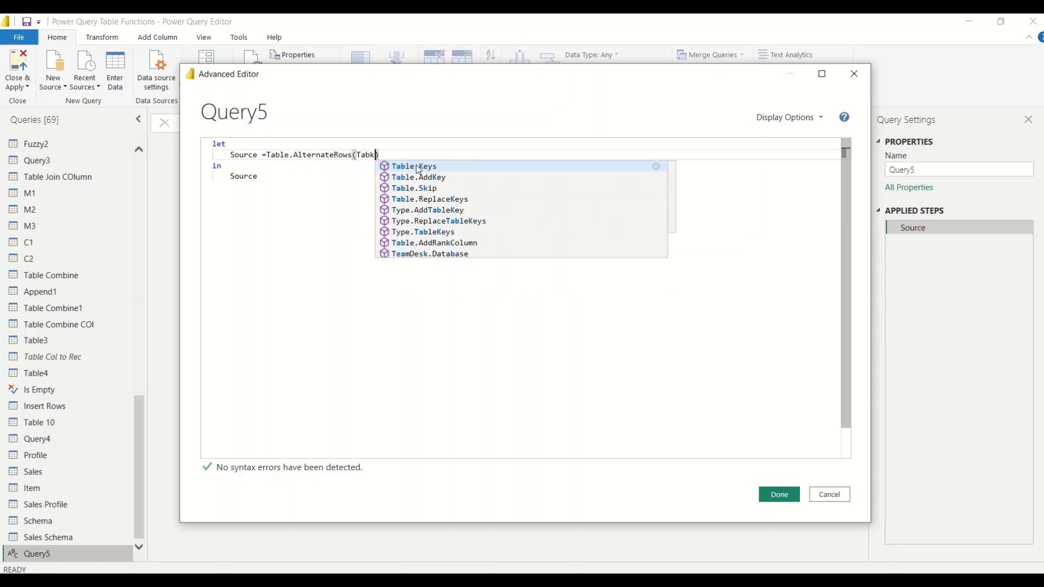
key("BackSpace")
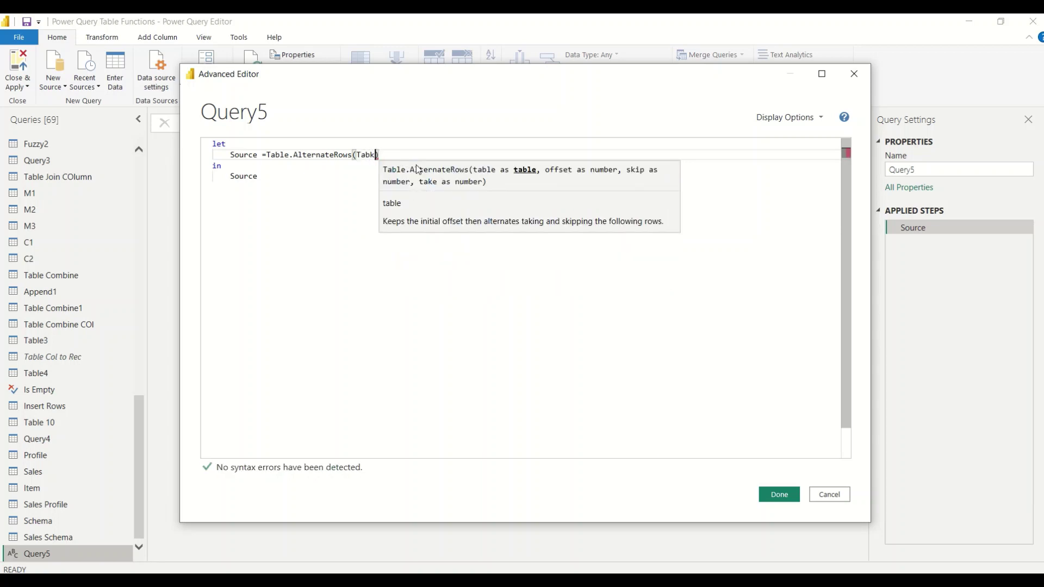
type("l")
type("e 2")
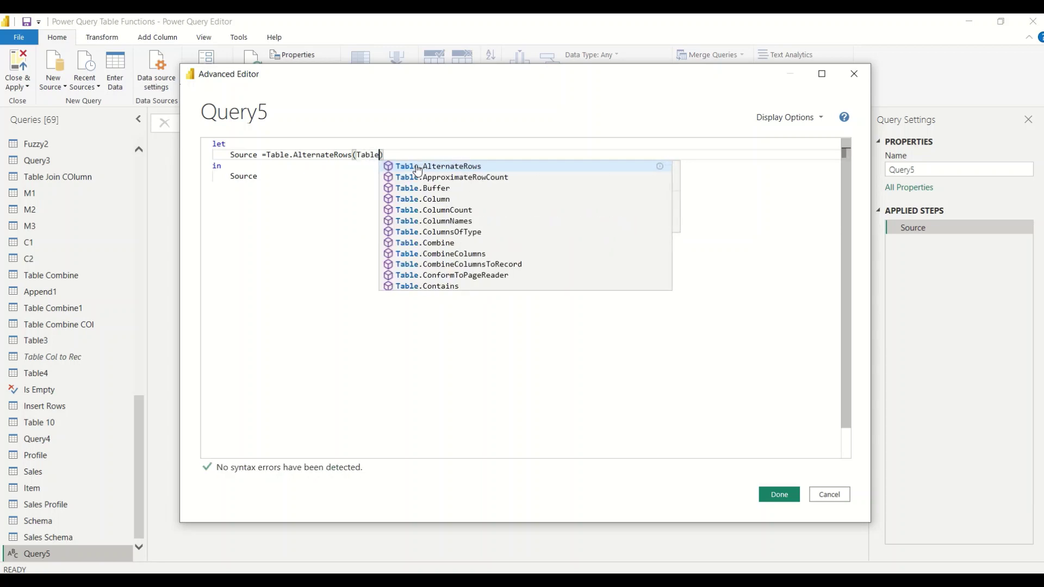
key("Tab")
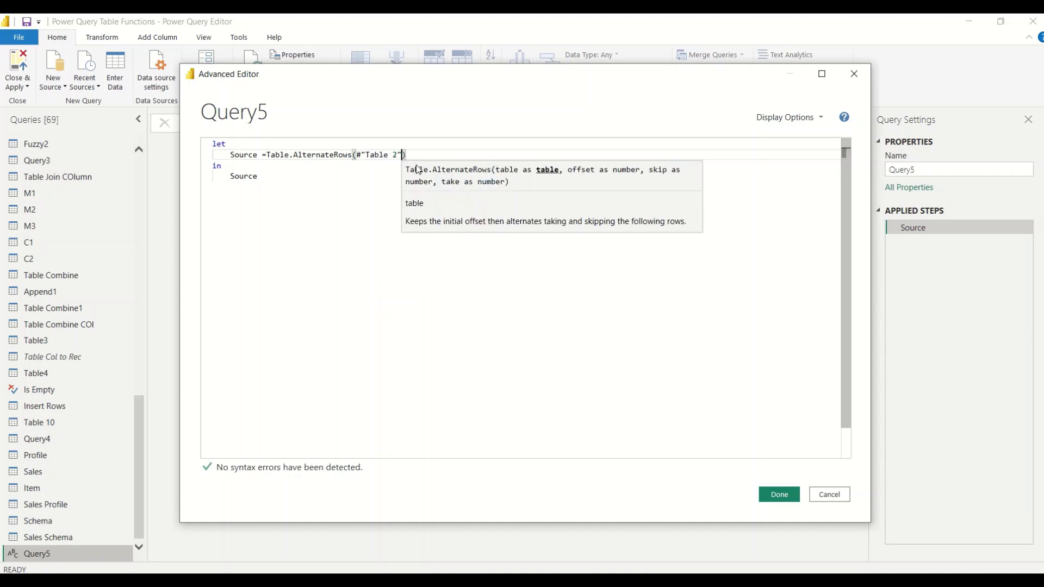
type(",1")
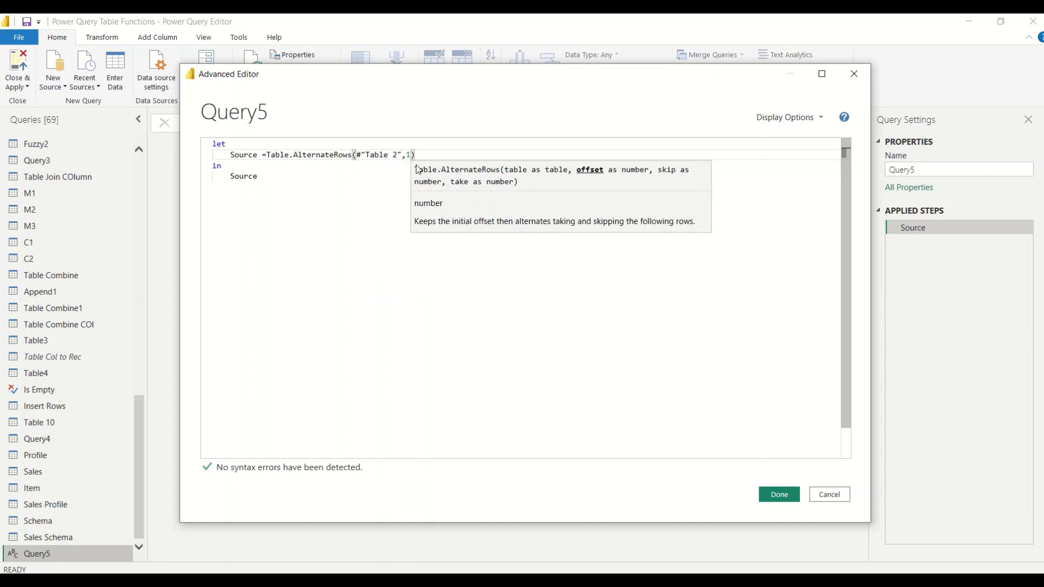
type(",1,")
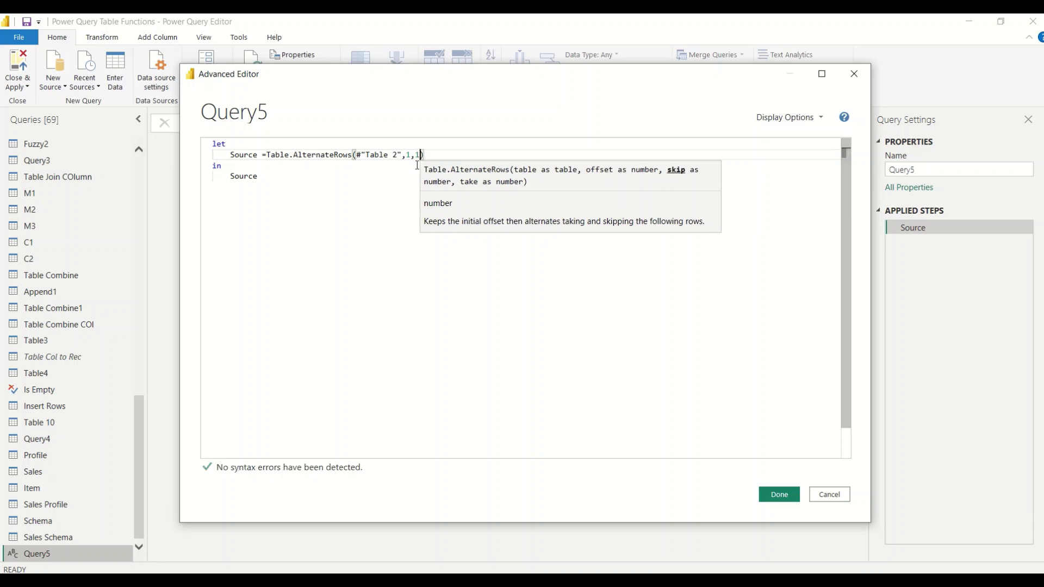
type("1")
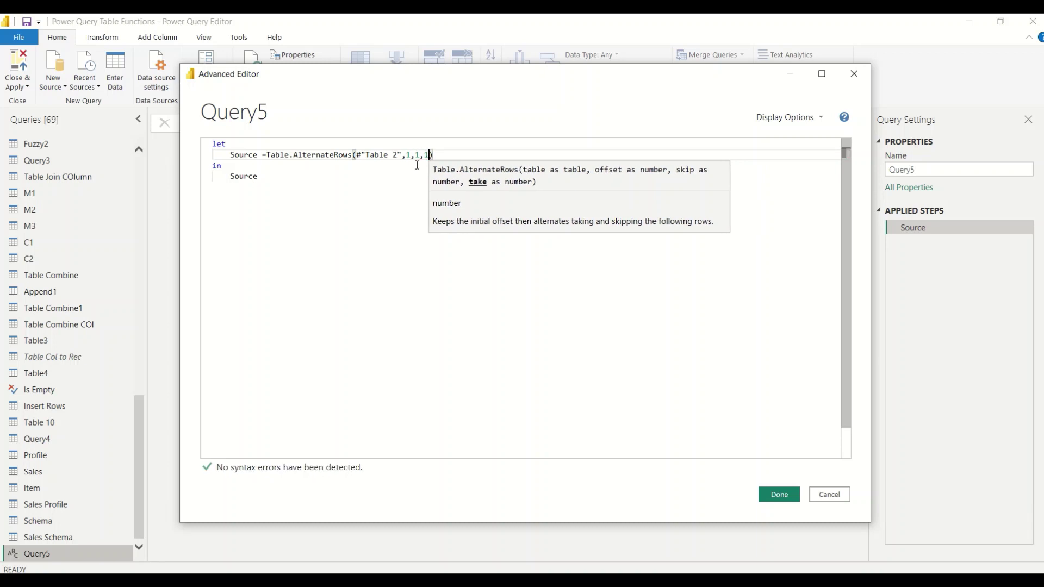
left_click(779, 502)
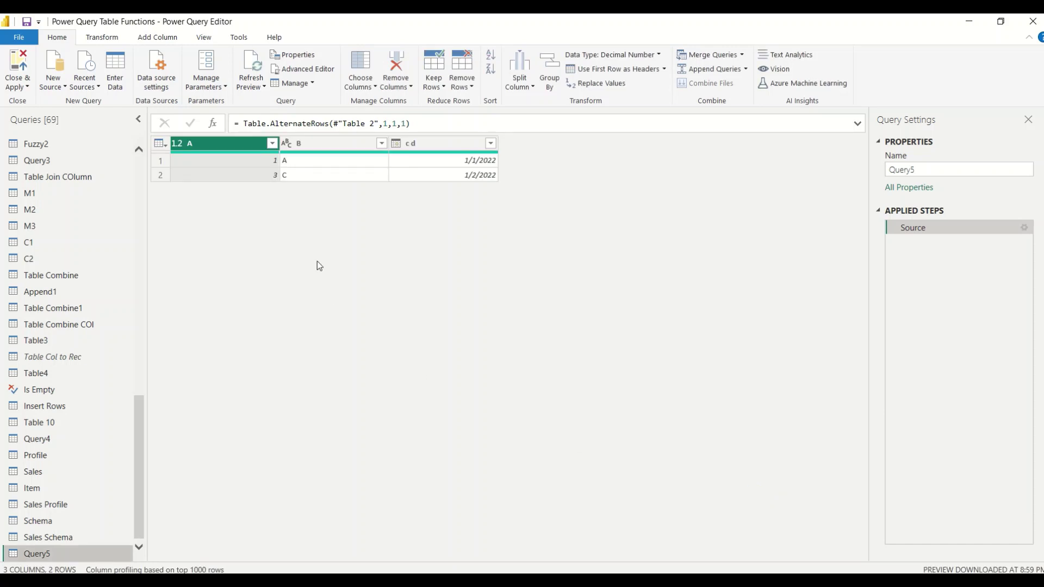
Set the offset argument of the Table.AlternateRows formula to 0
left_click(388, 124)
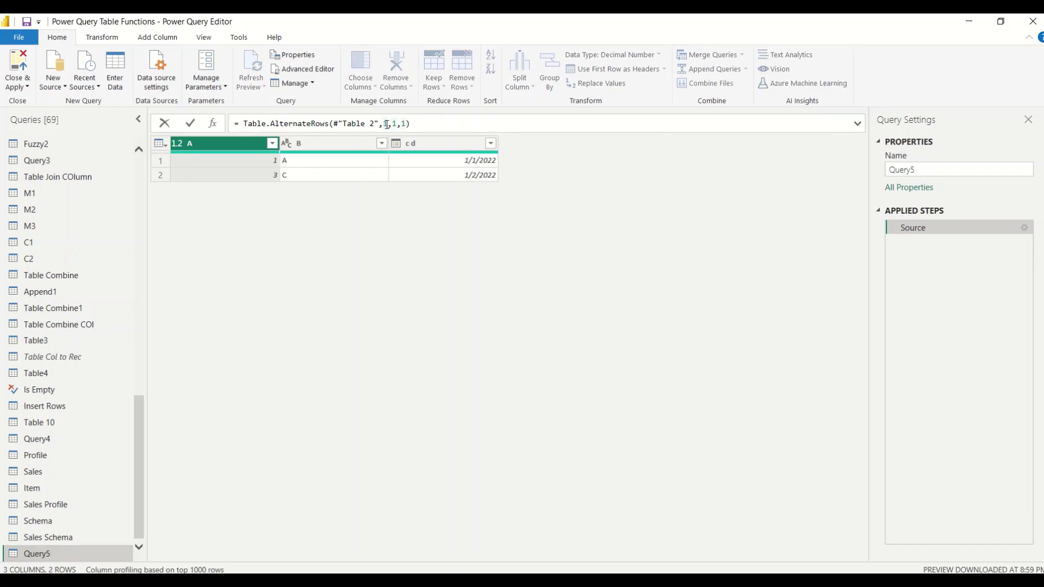
key("BackSpace")
type("0")
key("Return")
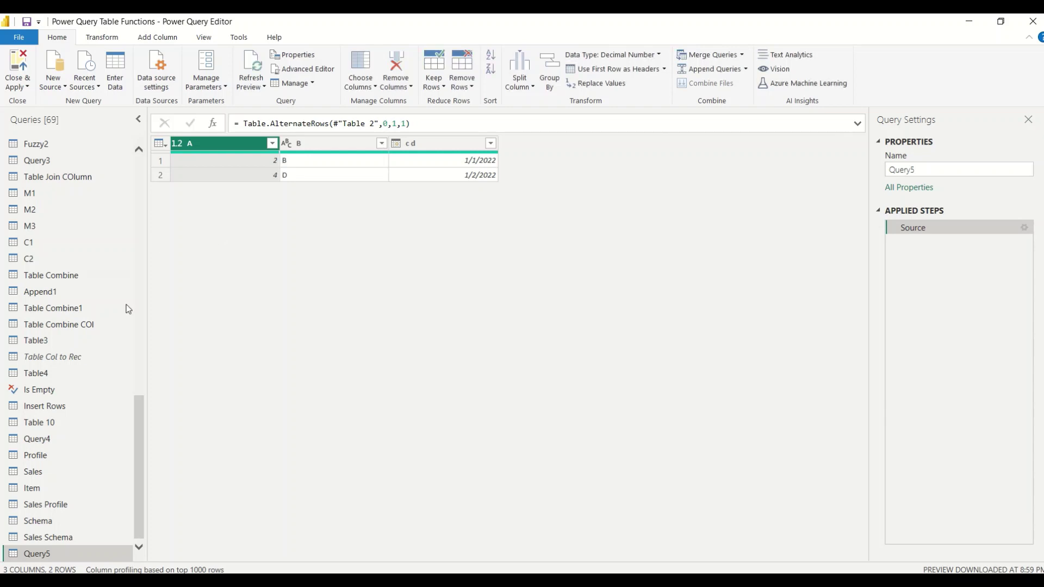
Reopen the Table 2 query to compare its original rows with the alternate-rows output
left_click_drag(136, 422, 124, 186)
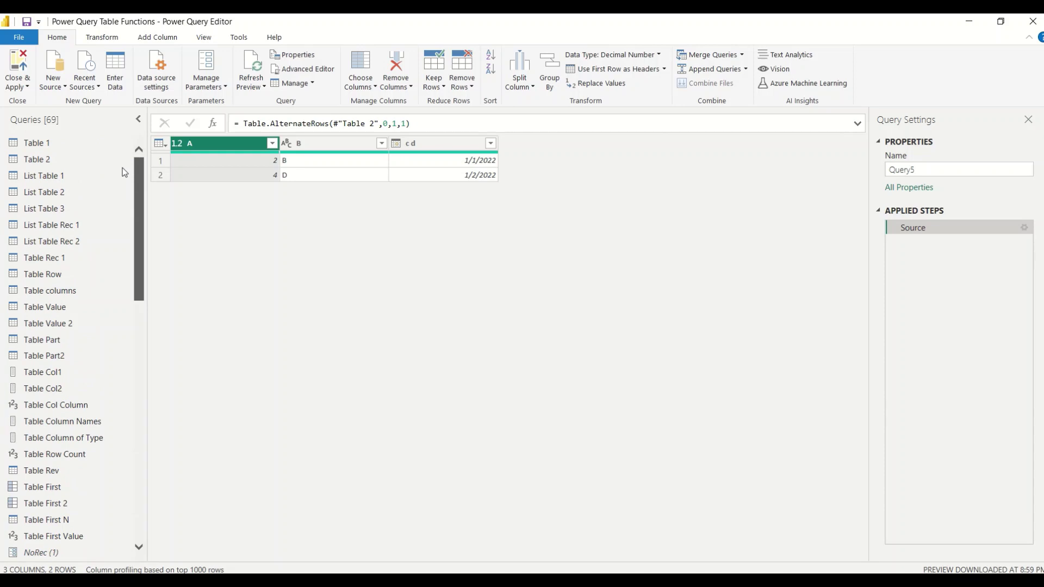
left_click(55, 168)
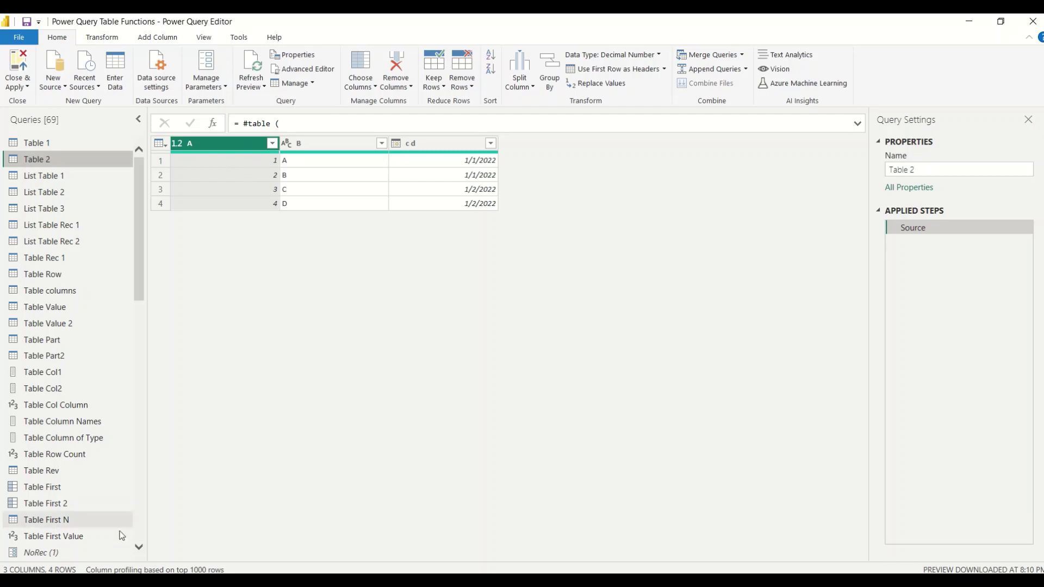
Return to Query5 and set the skip argument of its Table.AlternateRows formula to 2
left_click(137, 505)
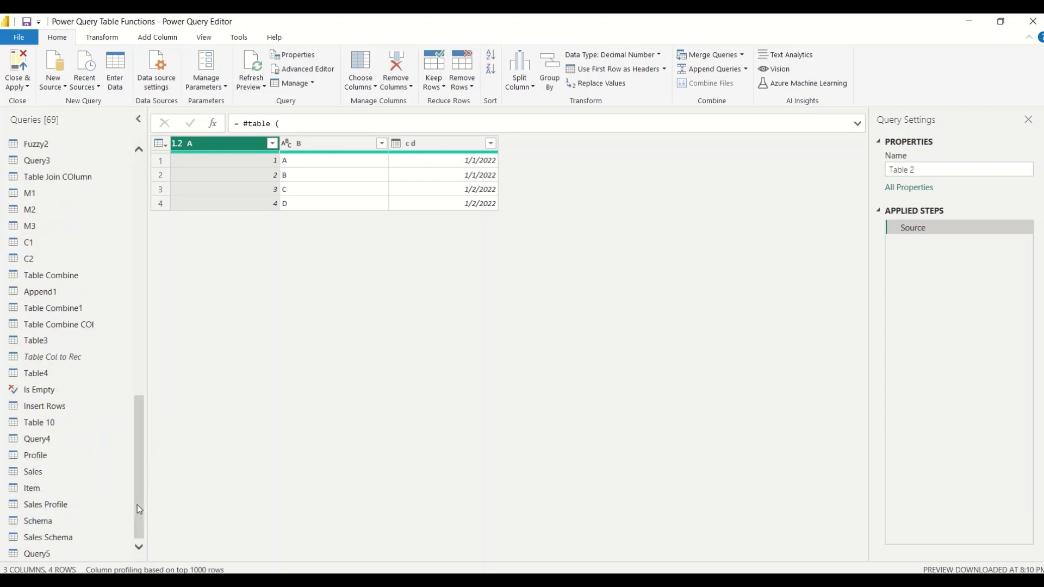
left_click(61, 552)
double_click(394, 124)
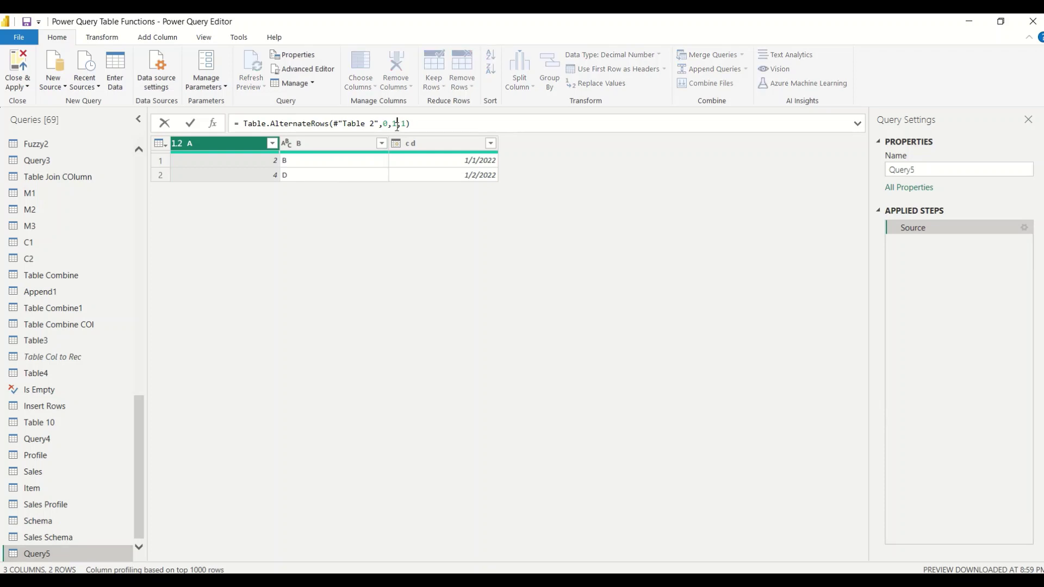
type("2")
key("Return")
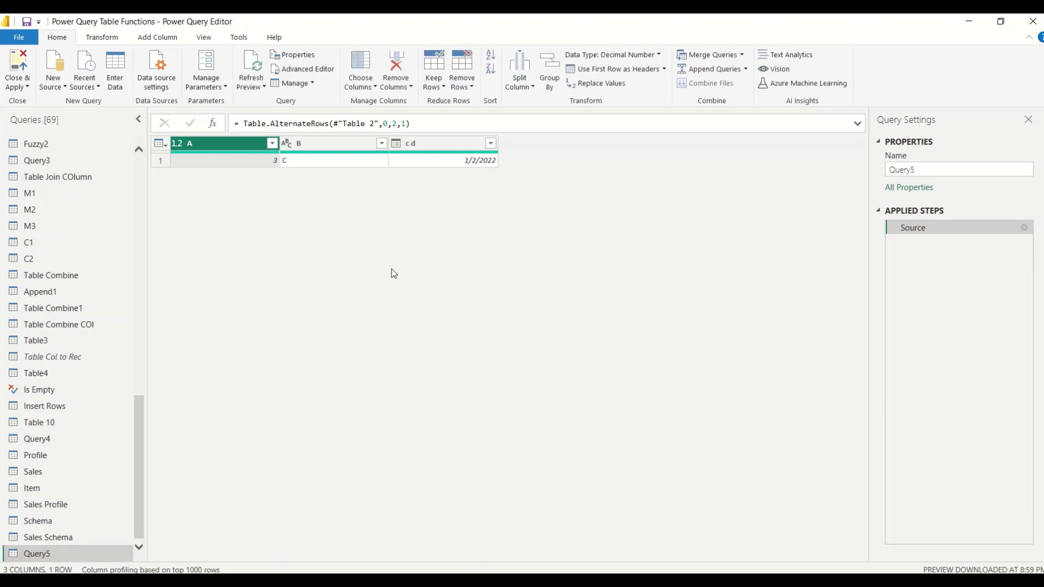
Set the formula's skip argument to 1 and its take argument to 2
double_click(394, 123)
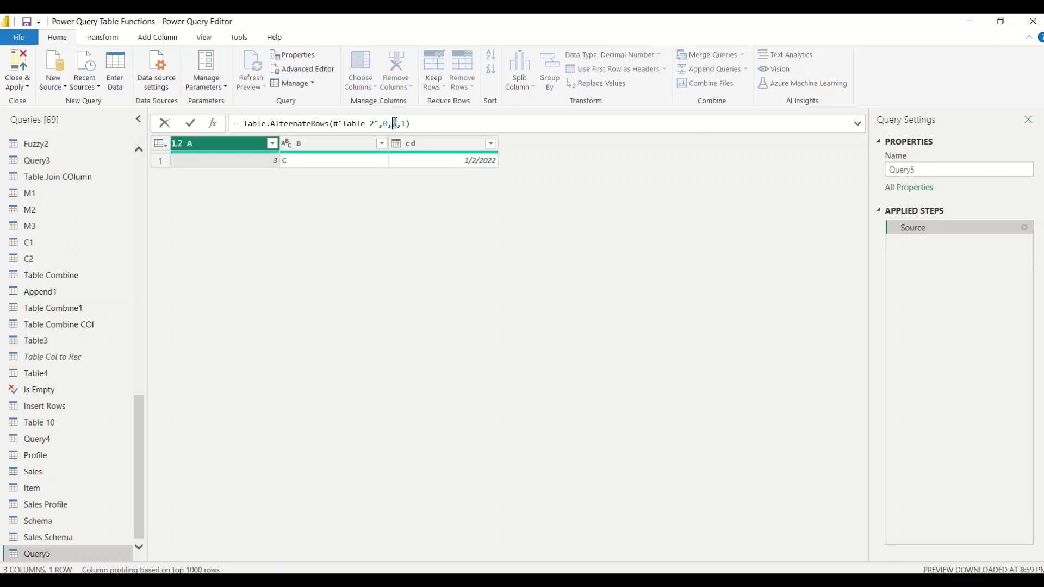
type("1")
double_click(403, 123)
type("2")
key("Return")
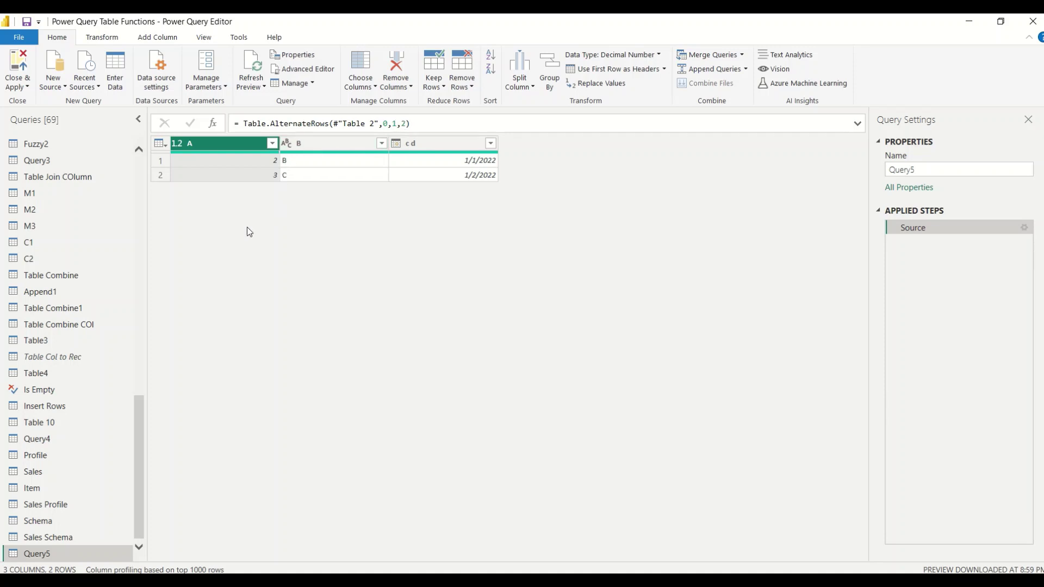
Open the Item query and look through its rows as a larger sample table
left_click(47, 472)
left_click(38, 489)
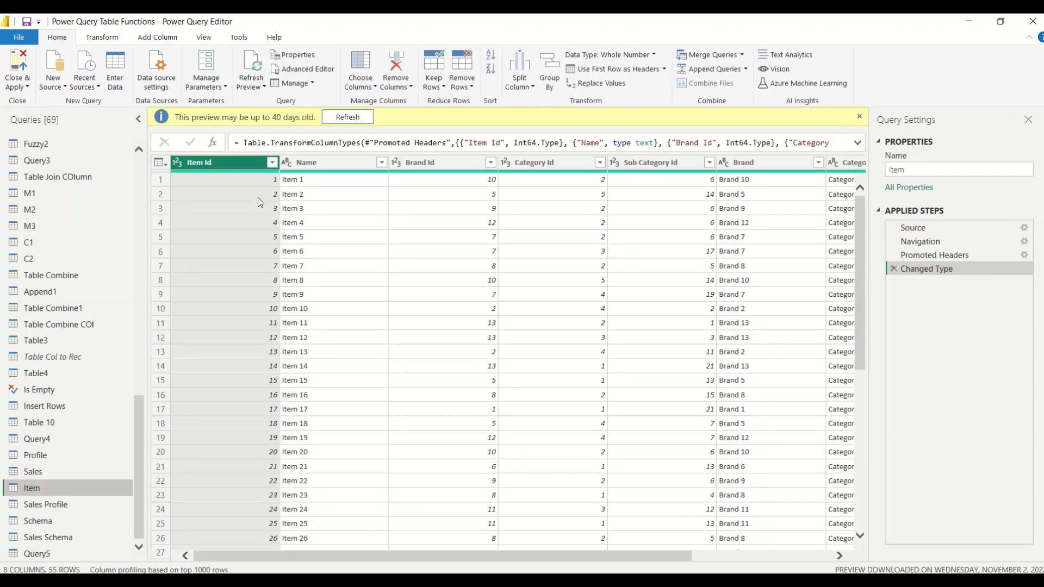
scroll(258, 197, "down", 4)
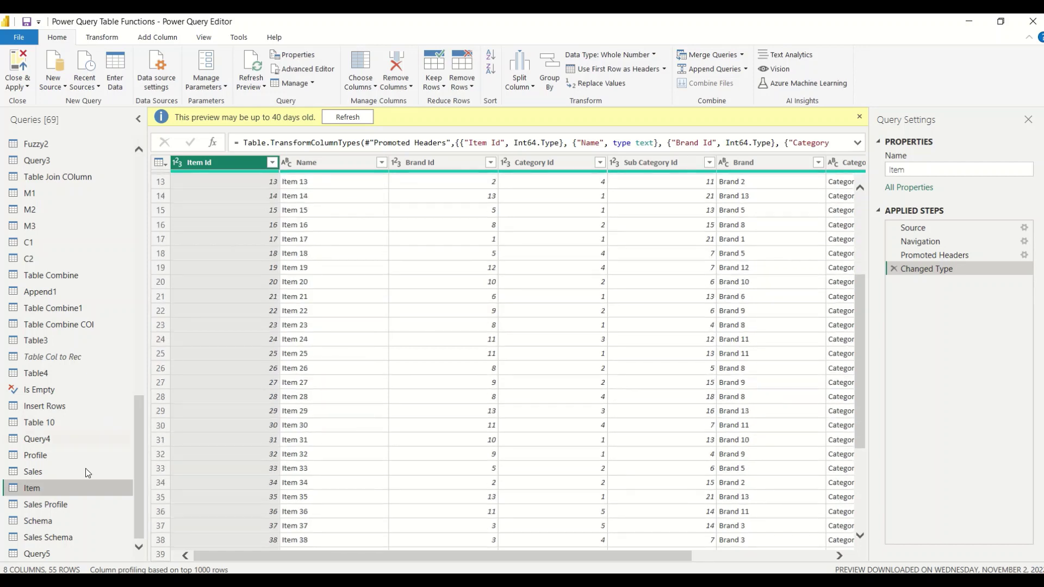
Rename Query5 as Alternate Row
left_click(48, 554)
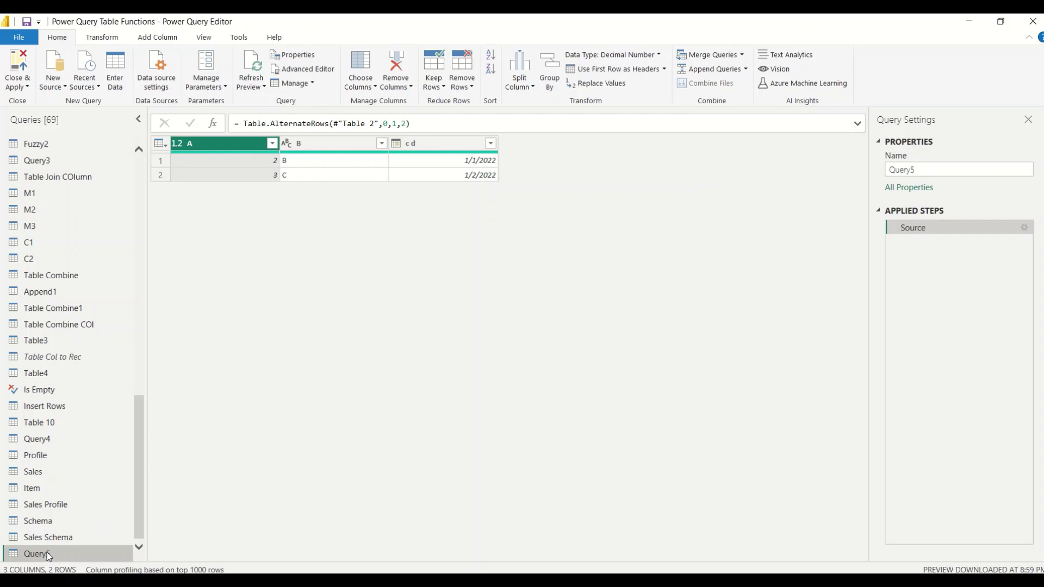
double_click(47, 552)
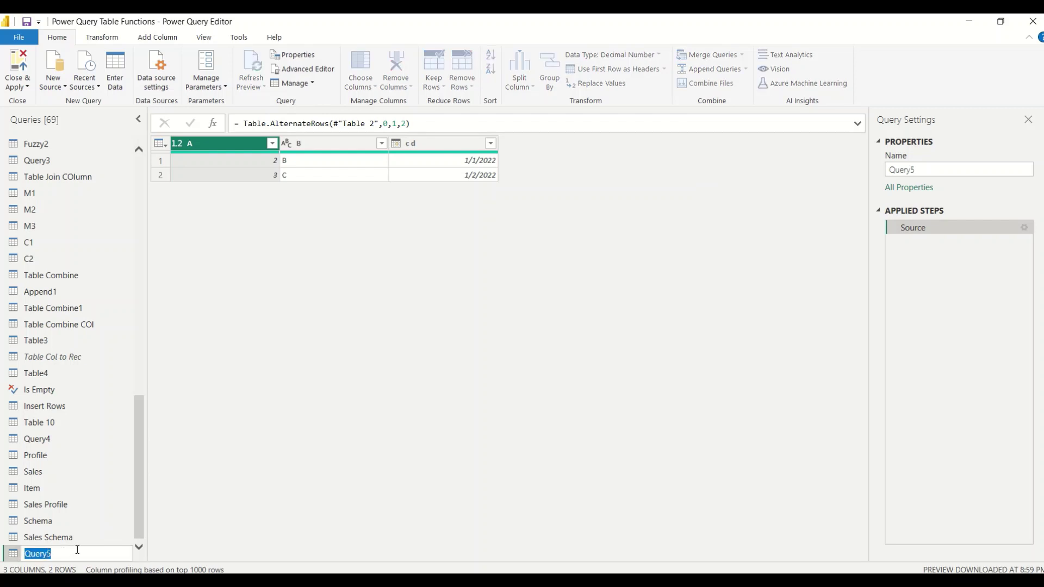
type("Alternate Row")
key("Return")
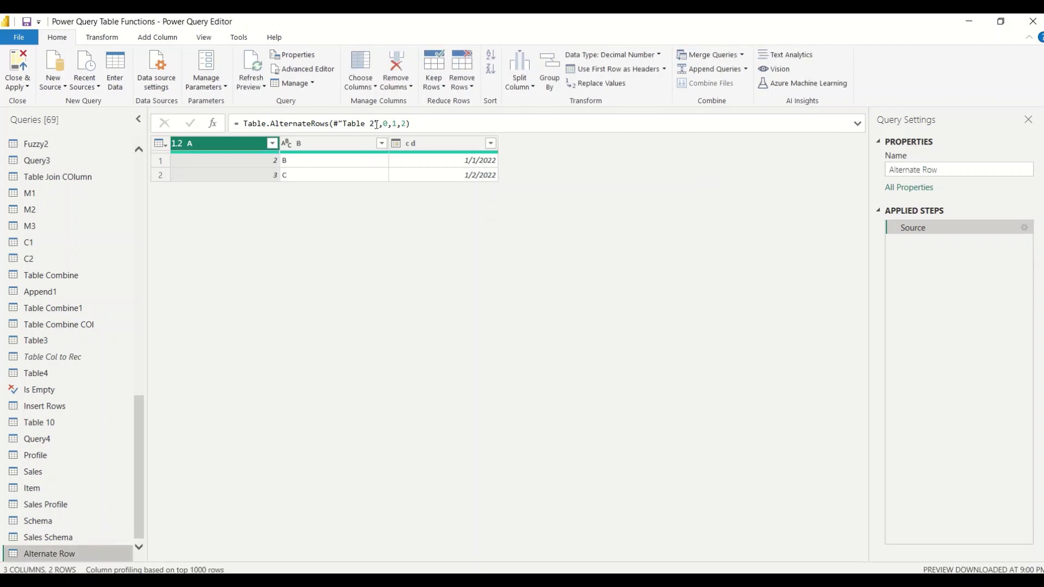
Replace the #"Table 2" argument of the Table.AlternateRows formula with the Item table
left_click_drag(379, 124, 334, 123)
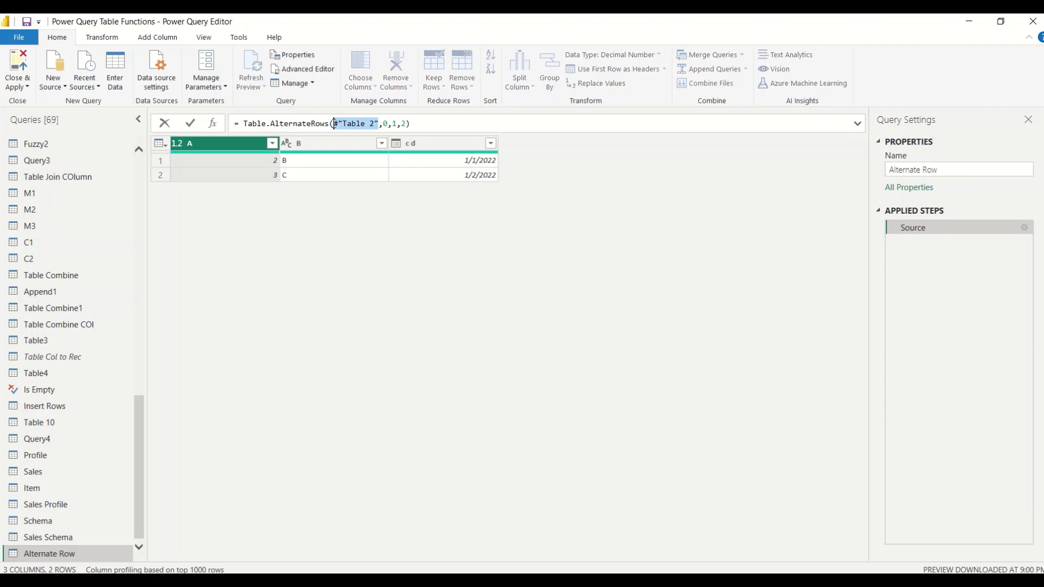
type("Item")
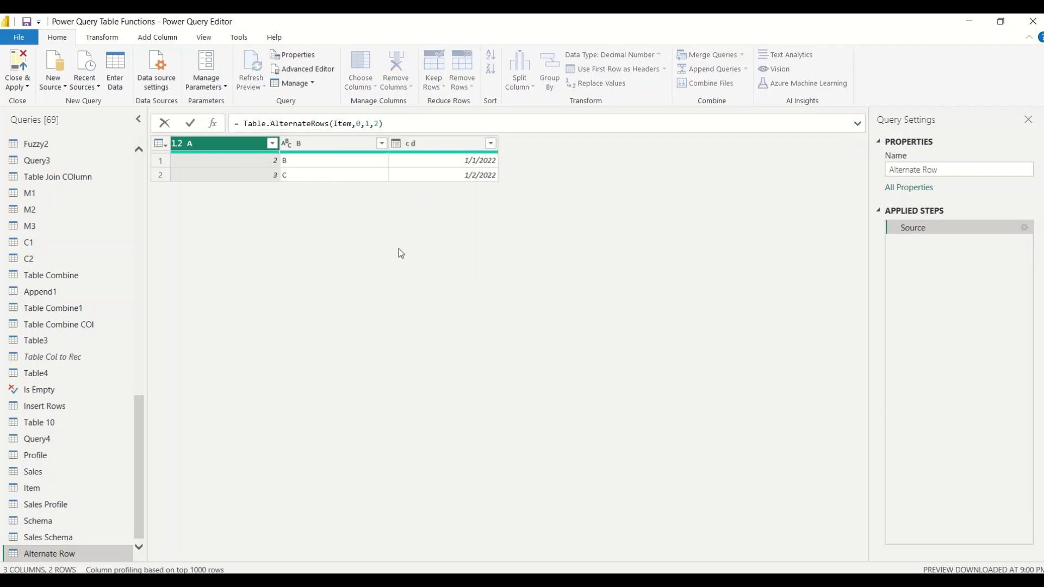
key("Return")
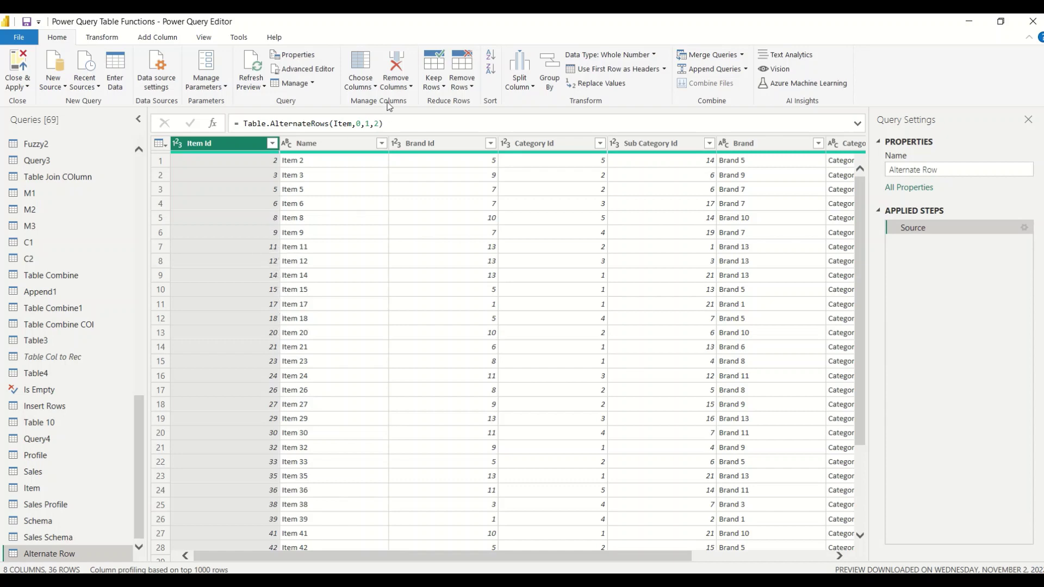
Set the skip argument of the Item formula to 2 and apply it
left_click(370, 127)
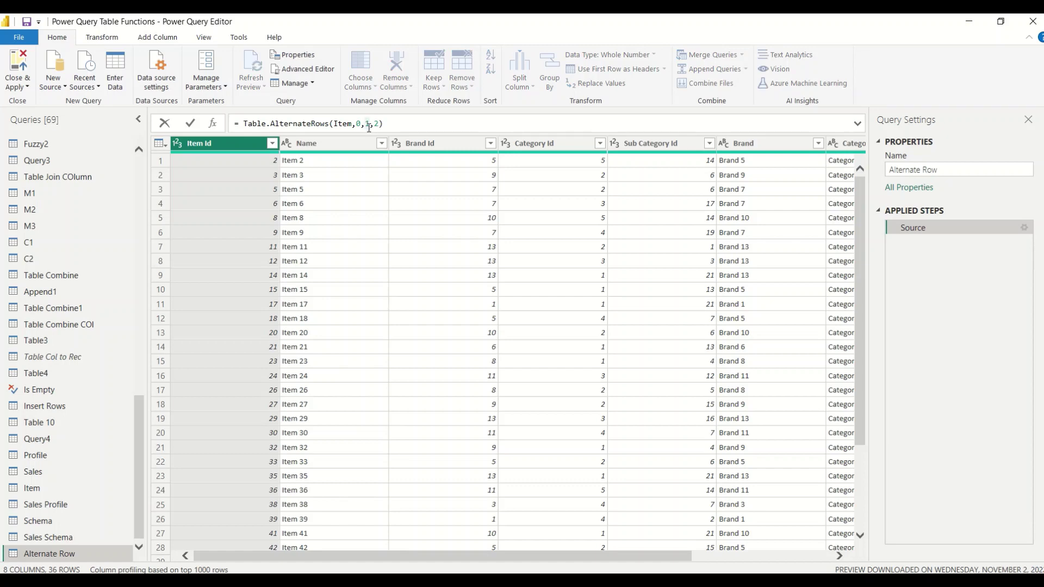
double_click(368, 124)
type("2")
left_click(403, 188)
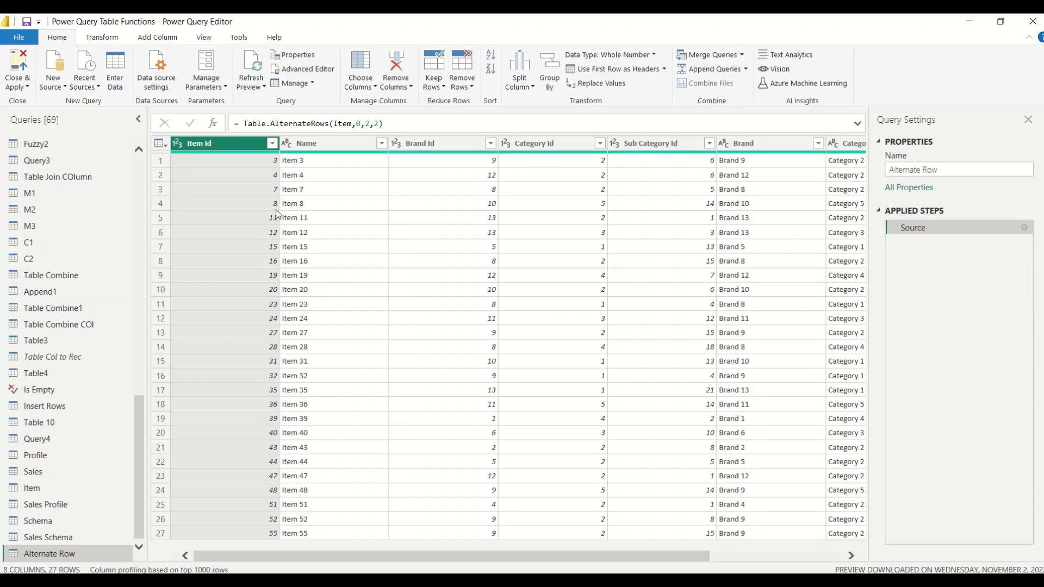
Set the offset argument of the Alternate Row formula to 10
left_click(359, 125)
double_click(359, 125)
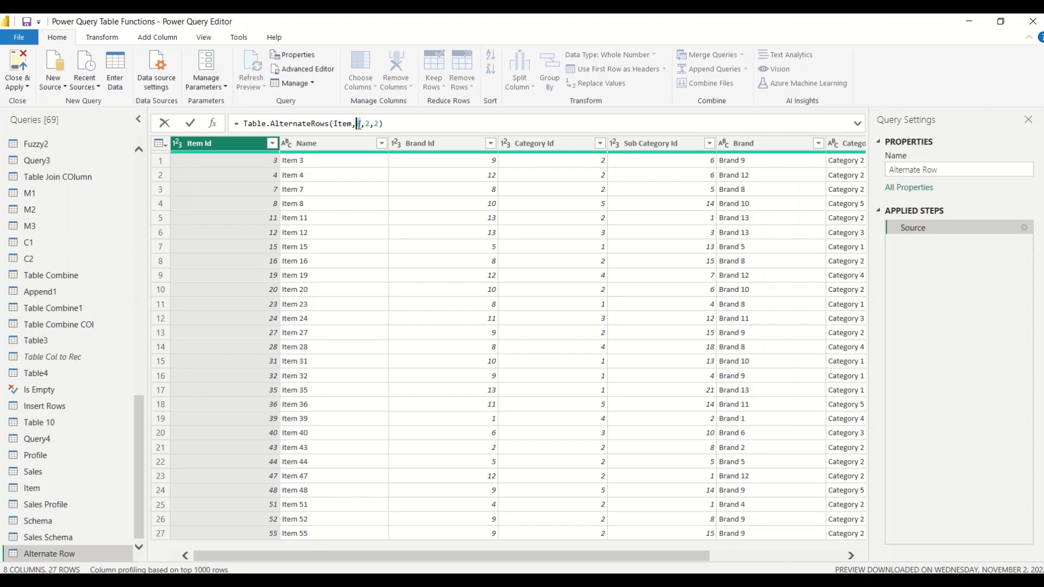
type("10")
key("Return")
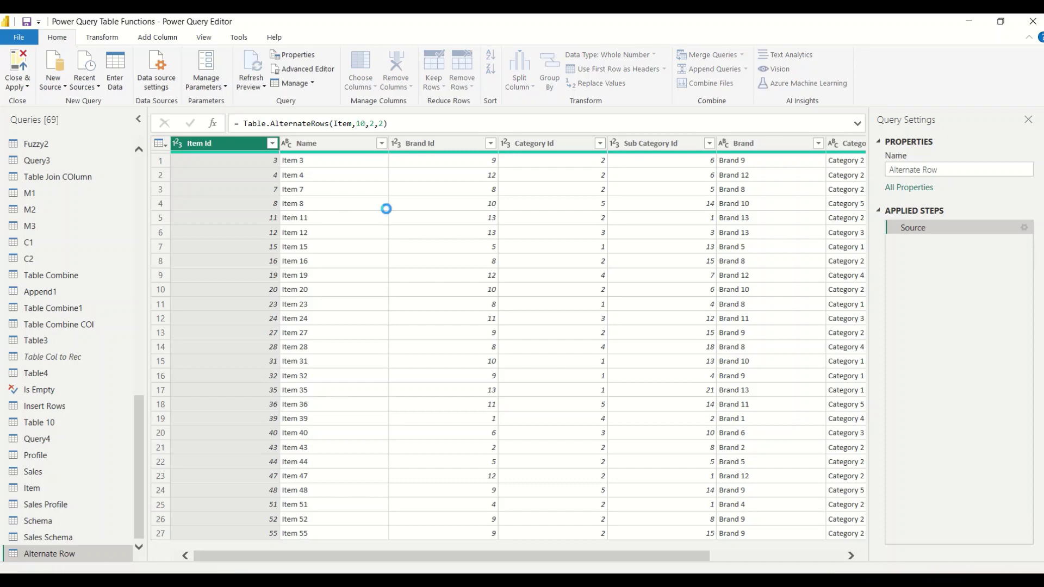